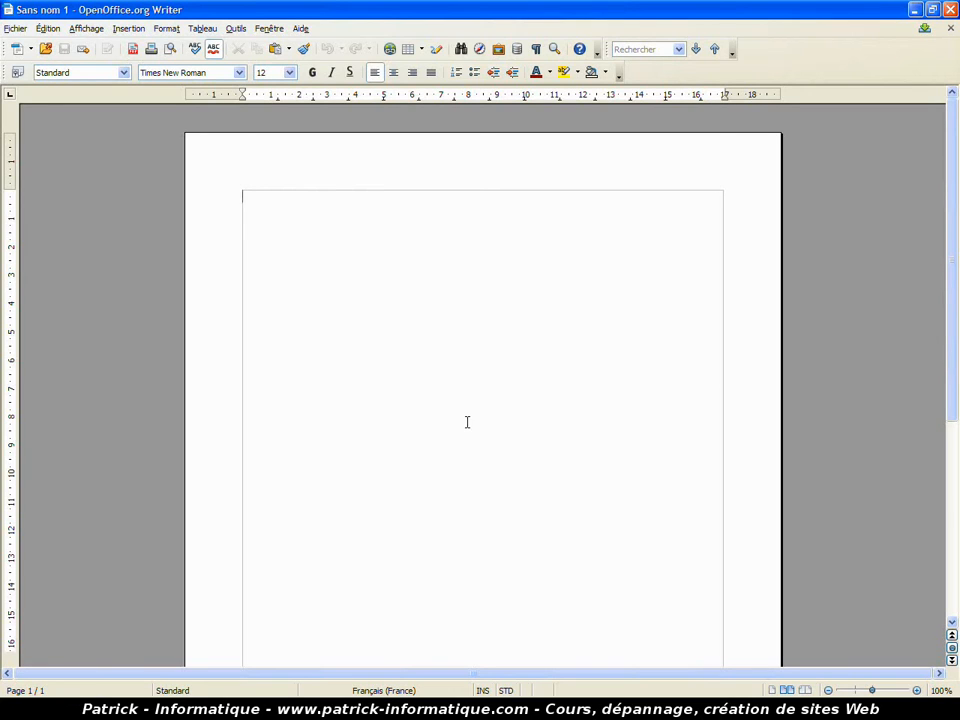
scroll(612, 449, "down", 6)
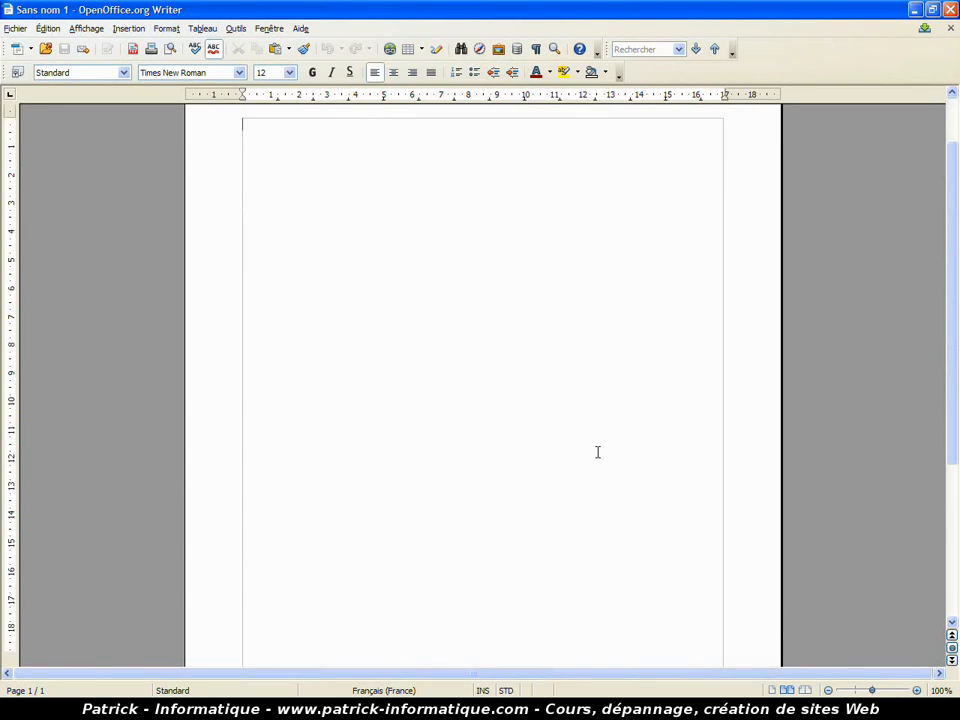
scroll(593, 454, "up", 6)
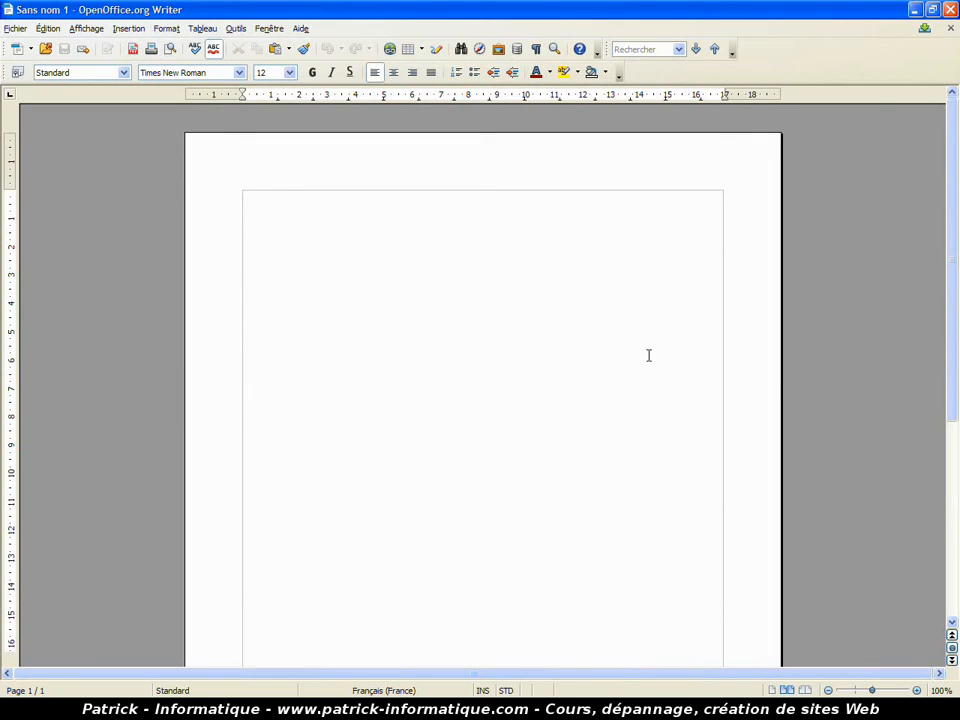
scroll(672, 303, "down", 7)
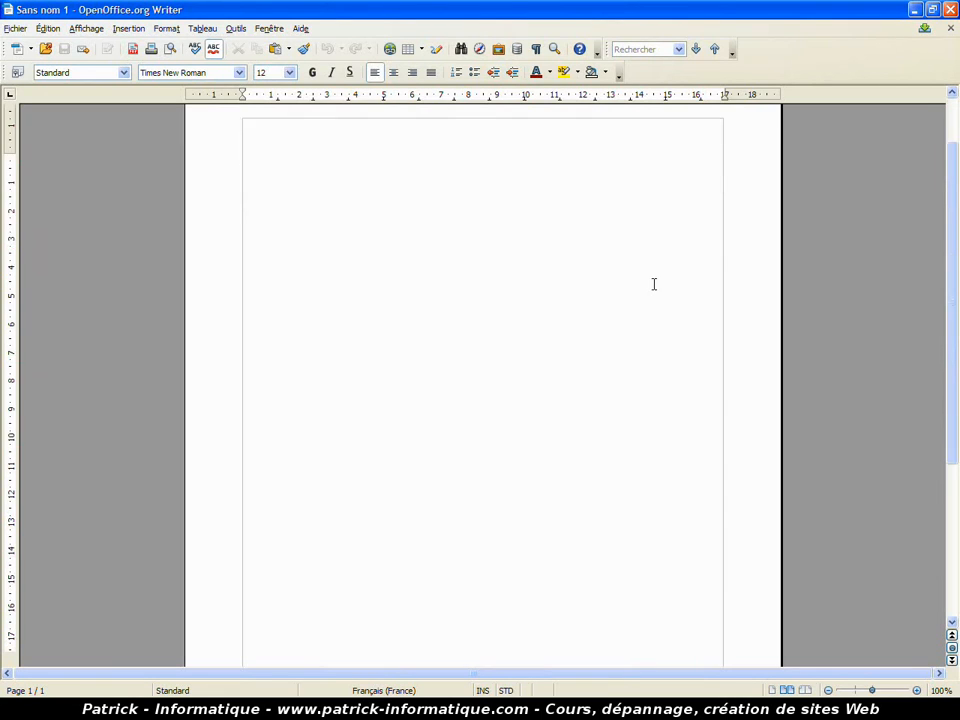
scroll(648, 286, "up", 7)
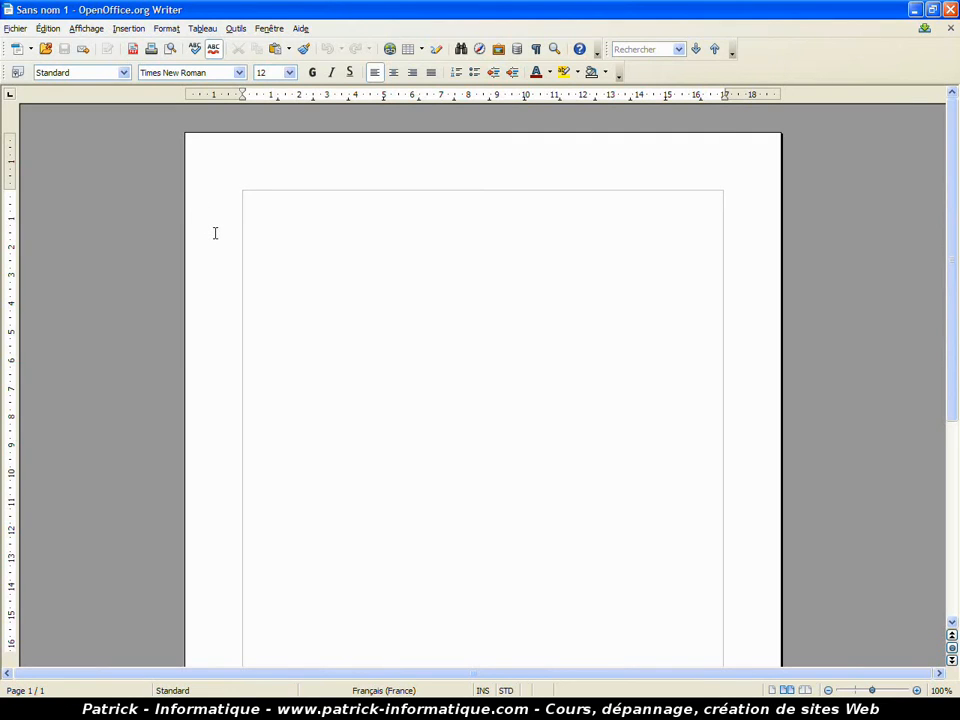
Set the page style's paper format to A5 in landscape orientation (Paysage)
left_click(163, 32)
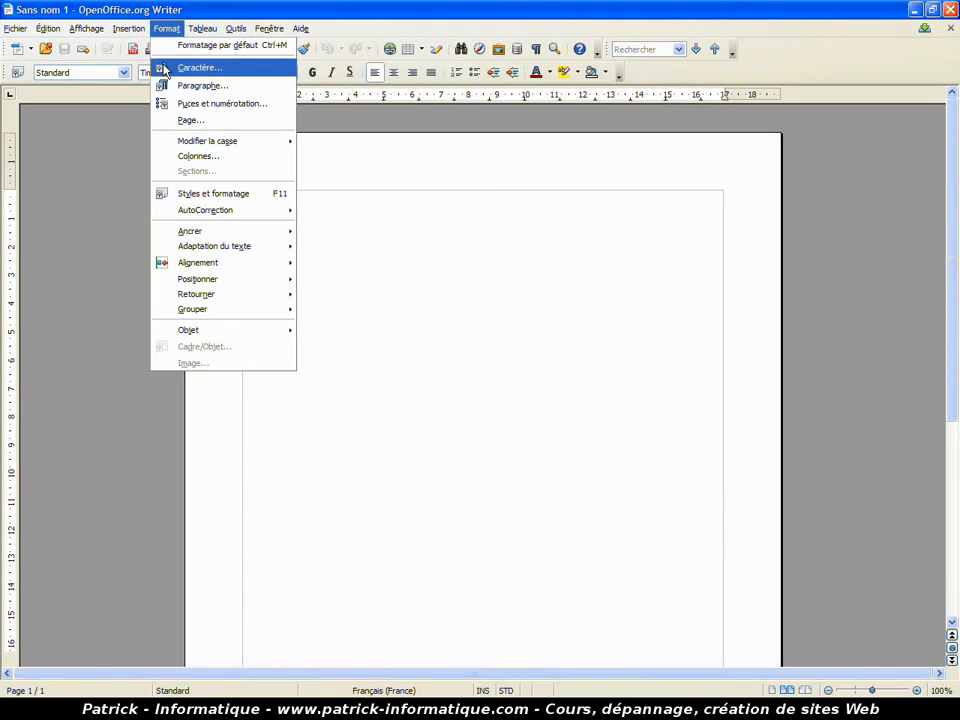
left_click(190, 120)
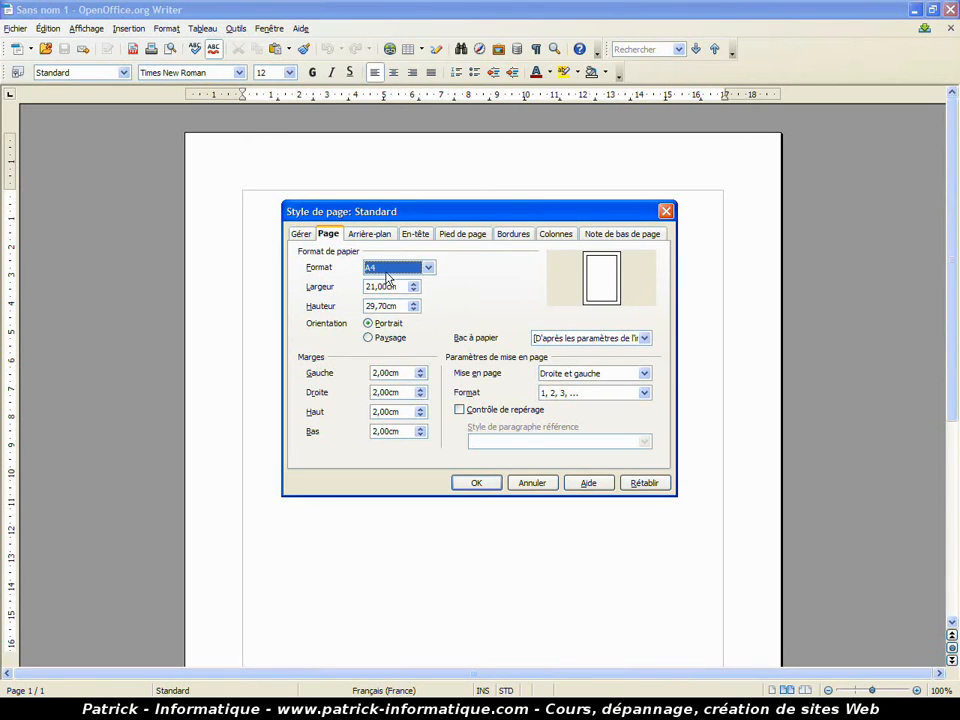
left_click(428, 268)
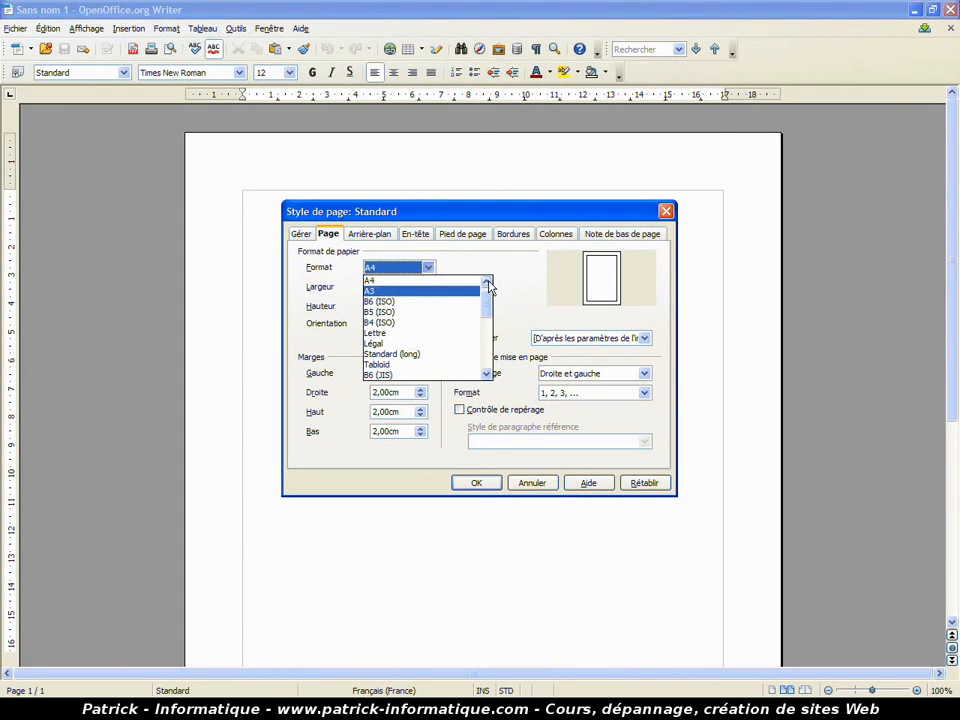
left_click(487, 283)
left_click(461, 284)
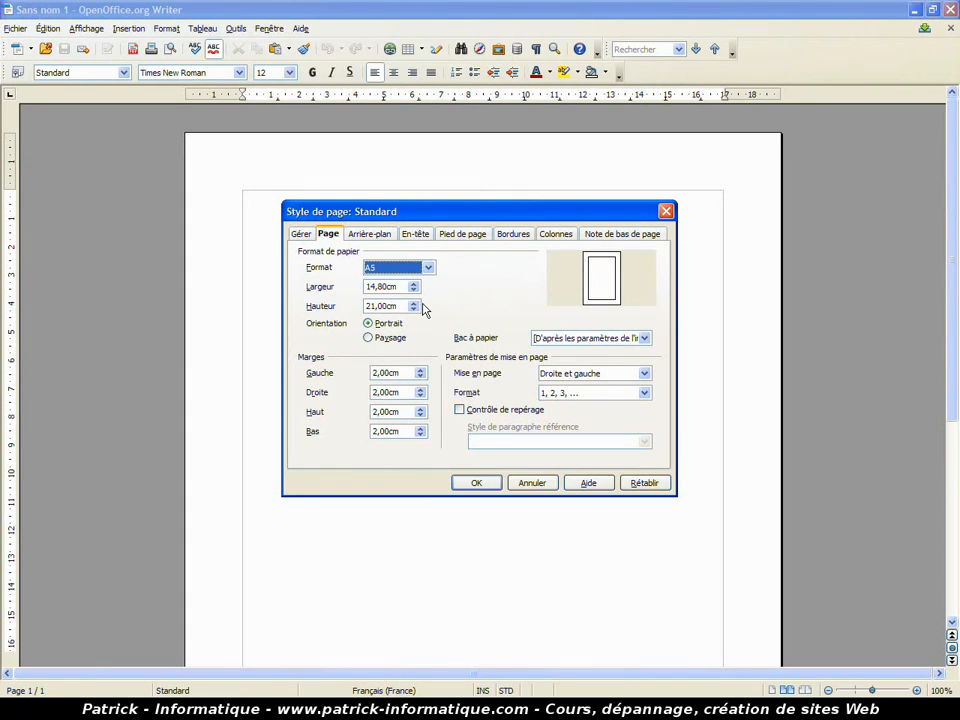
left_click(368, 340)
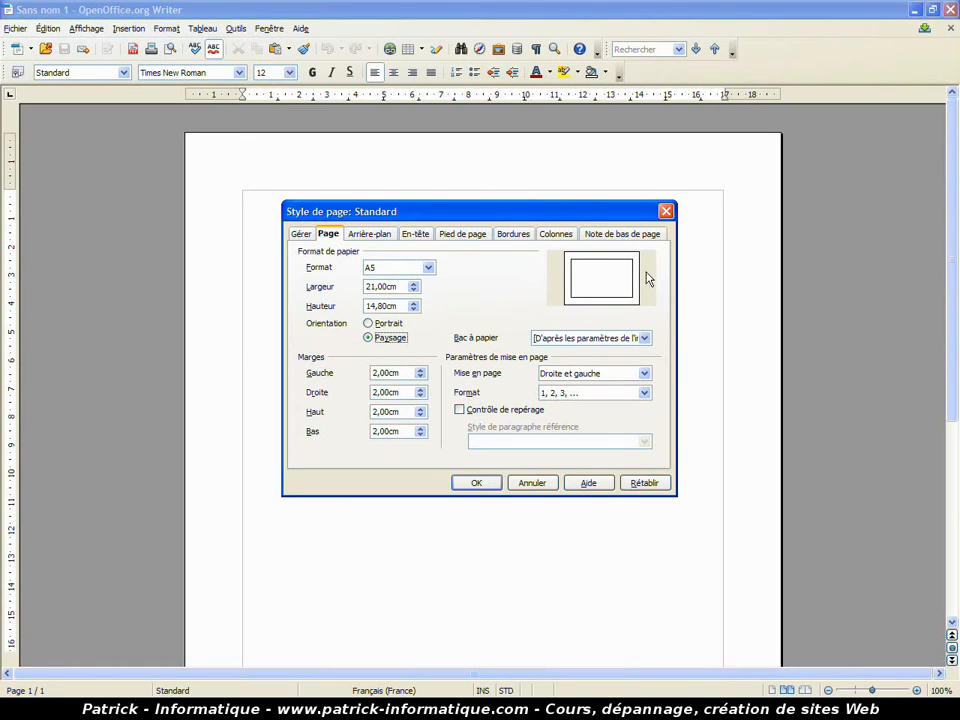
Set the page's left and right margins to 1.50 cm each
left_click(423, 377)
left_click(423, 377)
left_click(423, 377)
left_click(423, 377)
left_click(423, 377)
left_click(421, 370)
left_click(421, 396)
left_click(421, 396)
left_click(421, 396)
left_click(421, 396)
left_click(421, 396)
Set the page's top and bottom margins to 1.50 cm each and apply the page style
left_click(421, 415)
left_click(421, 415)
left_click(421, 415)
left_click(421, 415)
left_click(421, 415)
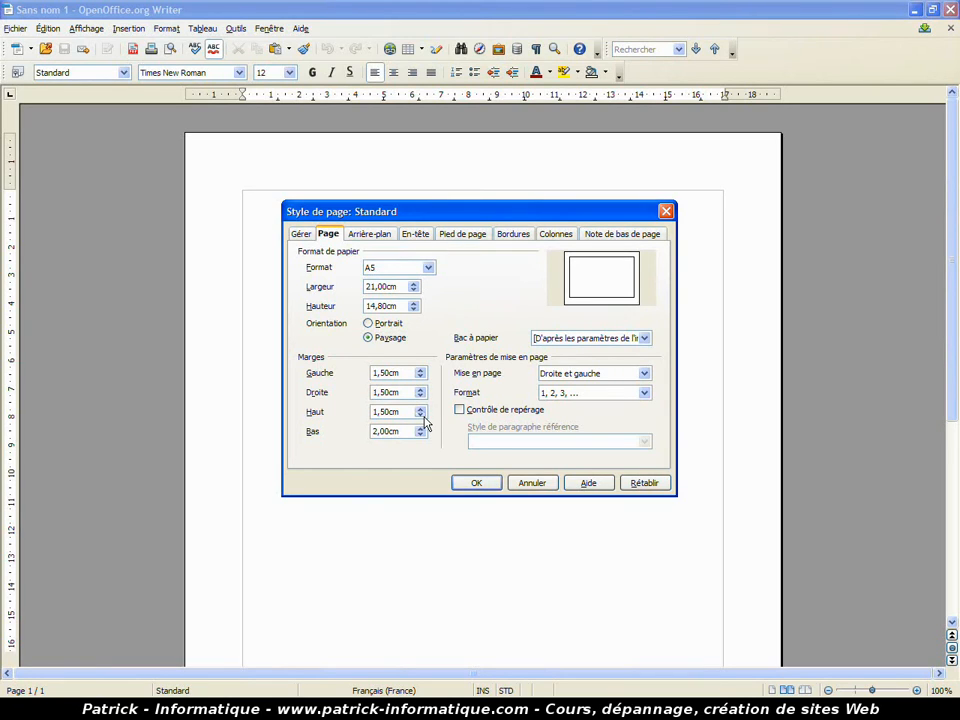
left_click(421, 435)
left_click(421, 435)
left_click(421, 435)
left_click(421, 435)
left_click(421, 435)
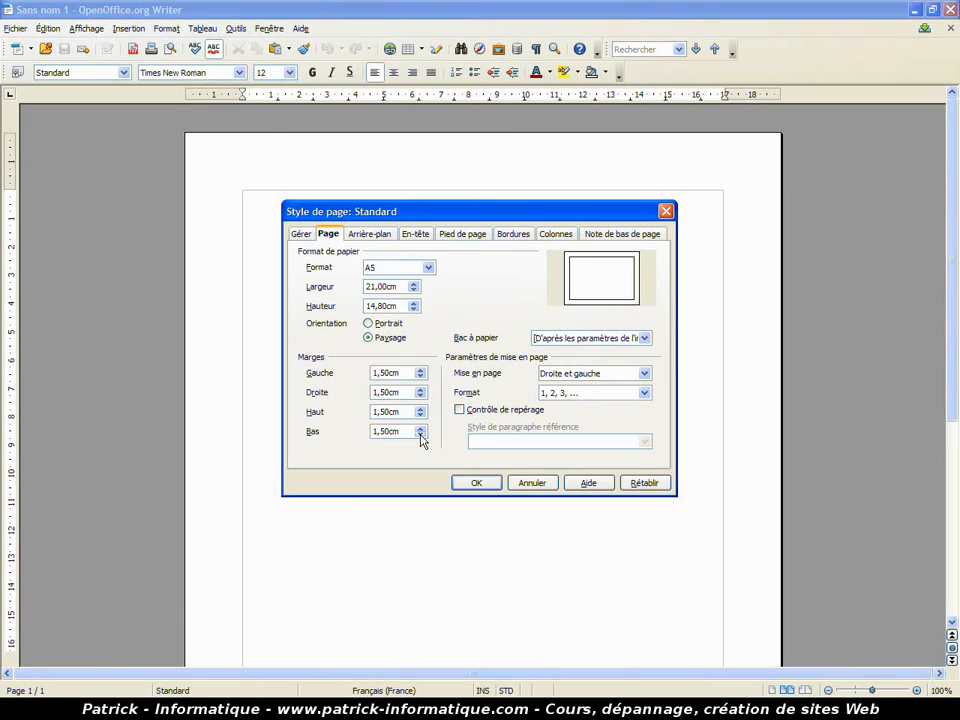
left_click(483, 483)
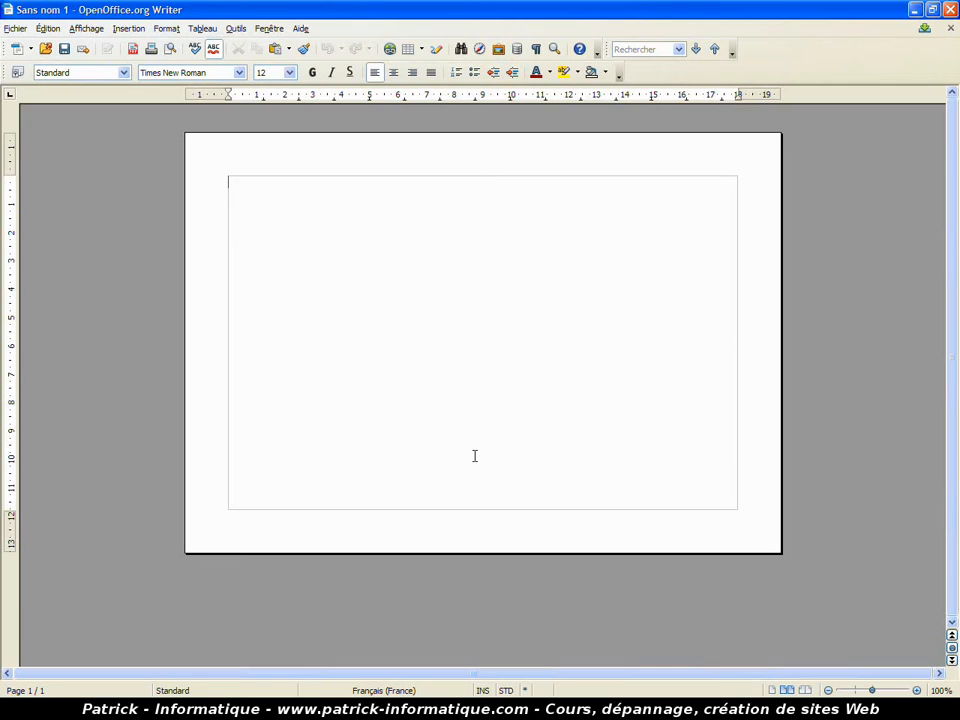
Configure the page style with two equal columns and a 3.00 cm spacing between them
left_click(165, 29)
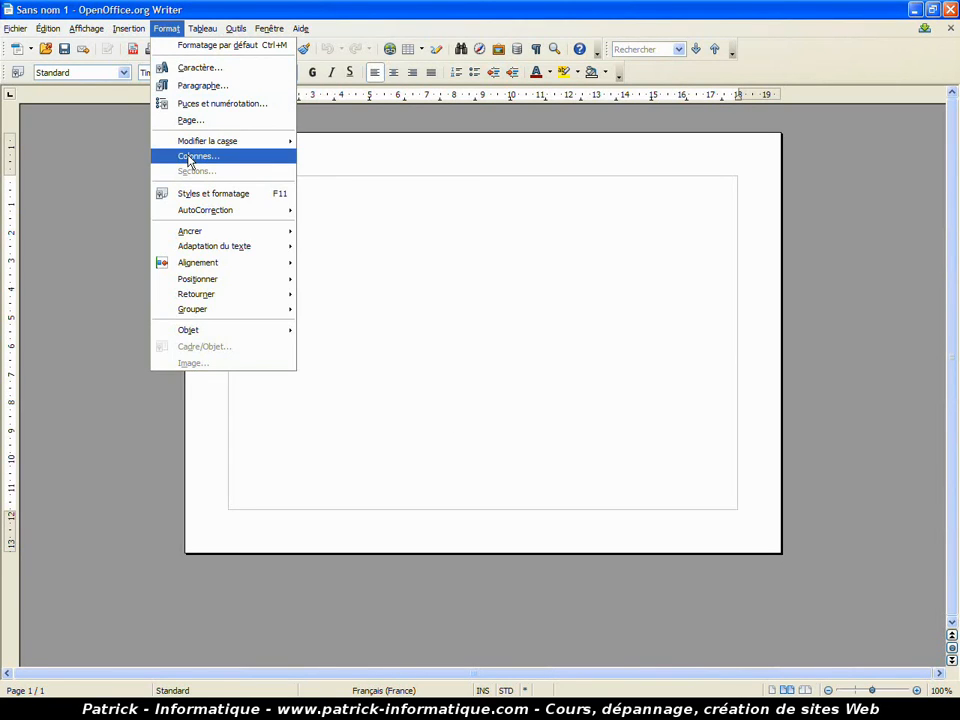
left_click(189, 157)
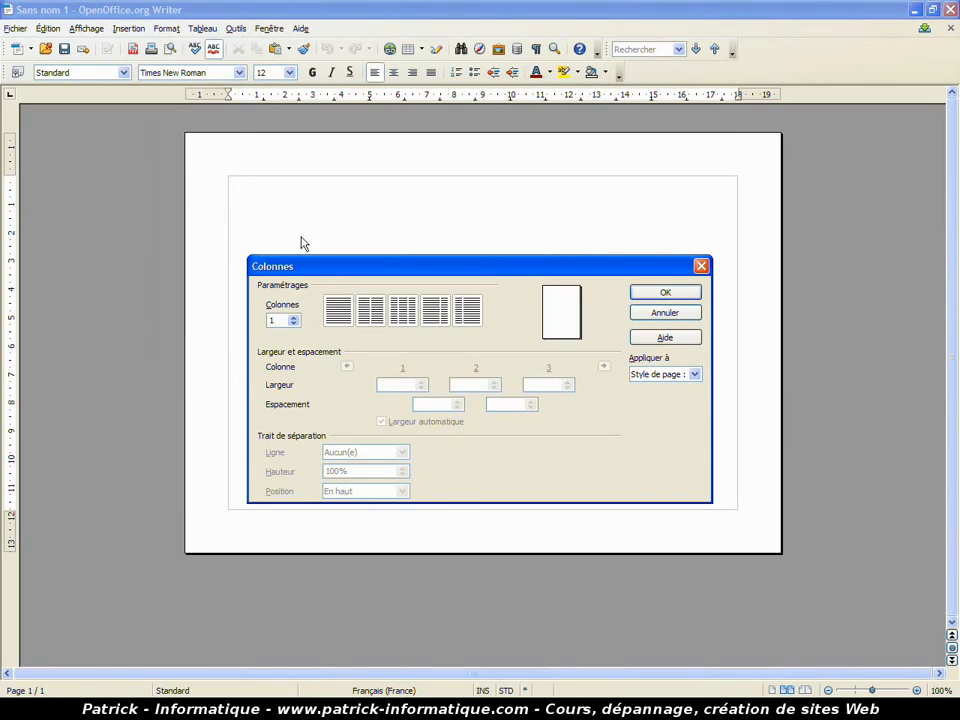
left_click(374, 312)
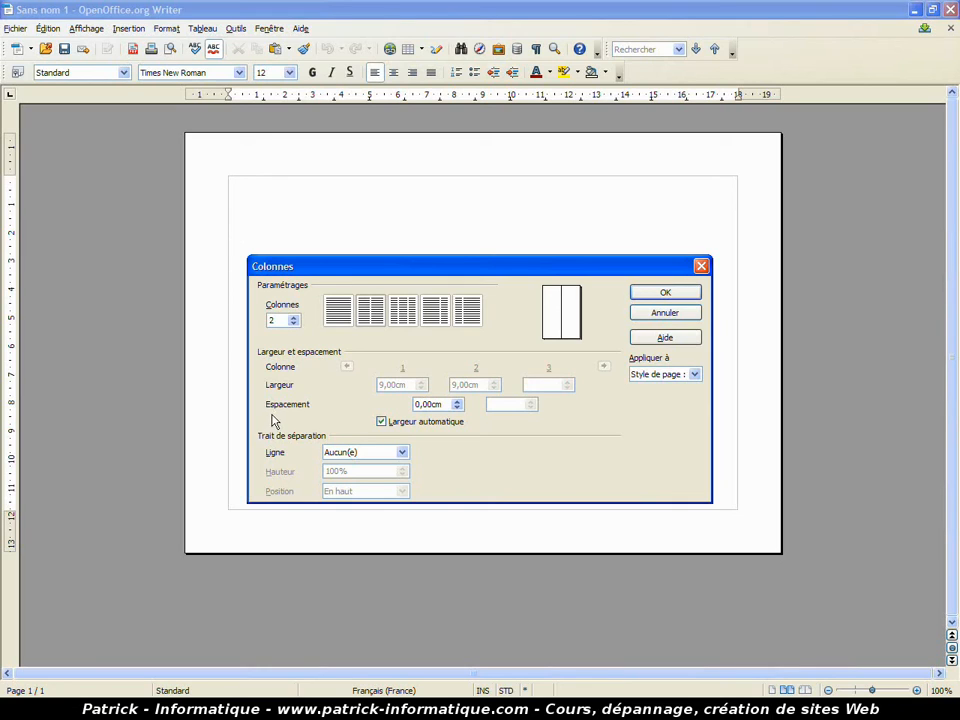
left_click(457, 401)
left_click_drag(457, 406, 457, 406)
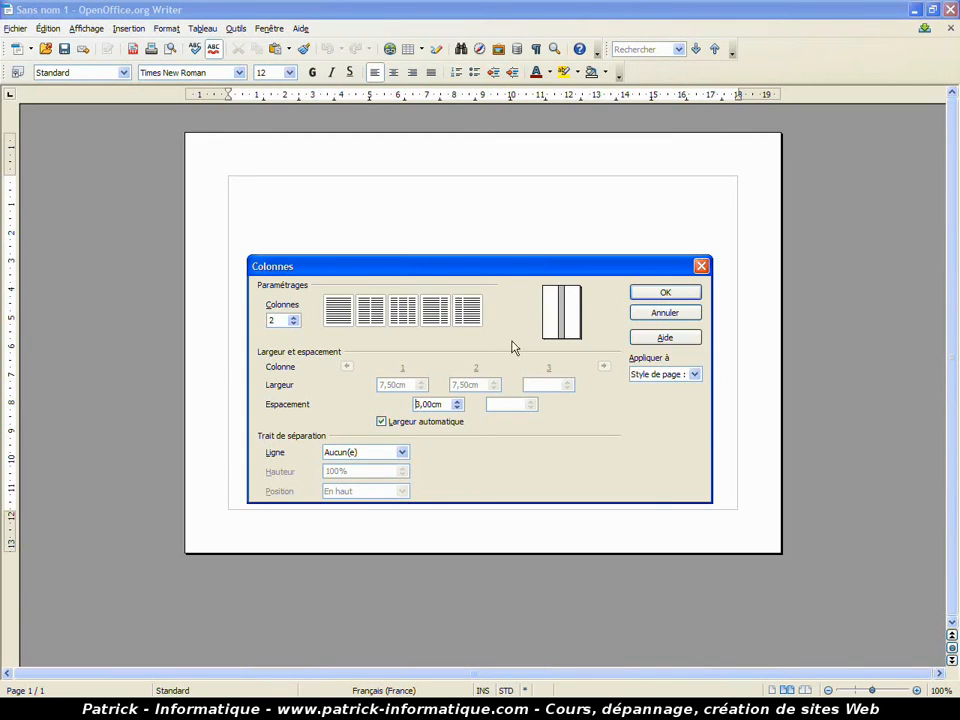
left_click(457, 407)
left_click(457, 407)
left_click(457, 401)
left_click(457, 401)
left_click(457, 401)
Try manual column widths and a 1.00 pt separator line, restoring automatic width and no line
left_click(381, 423)
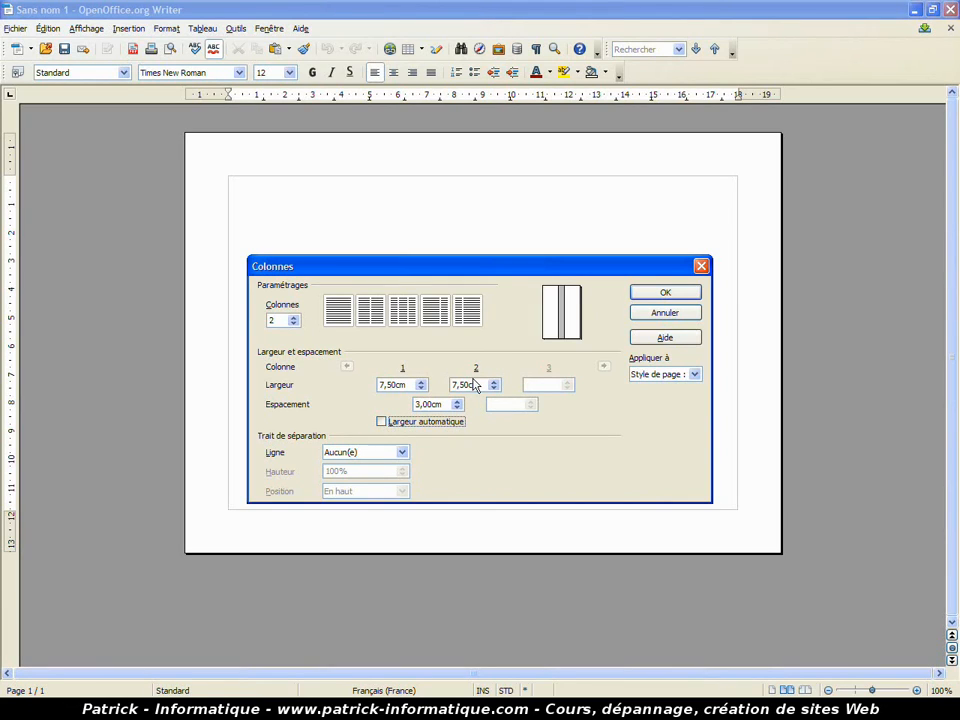
left_click(381, 422)
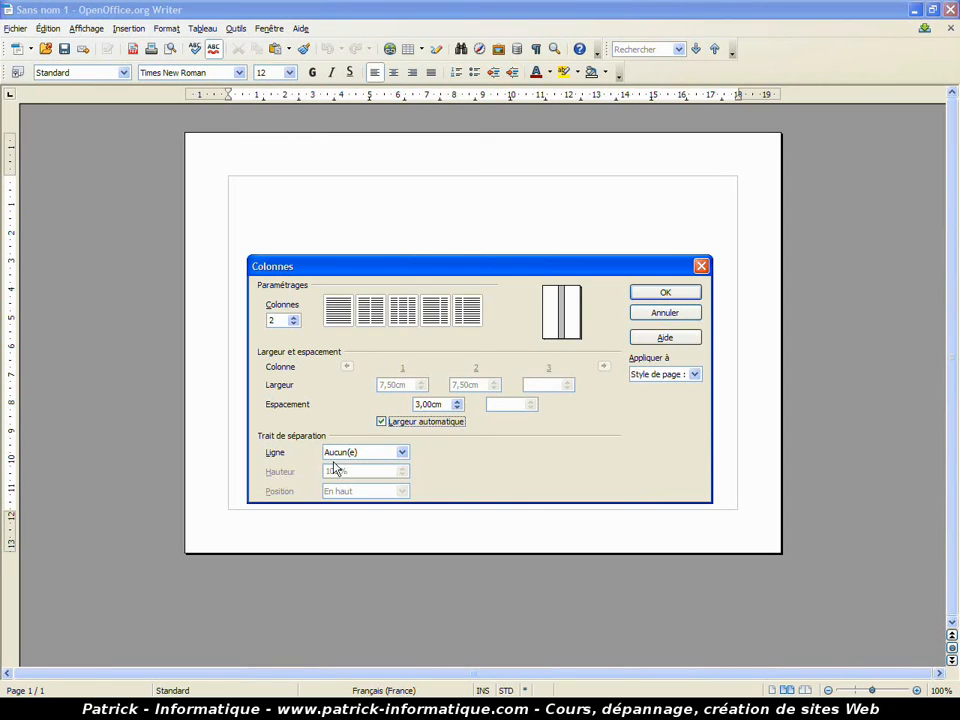
left_click(363, 454)
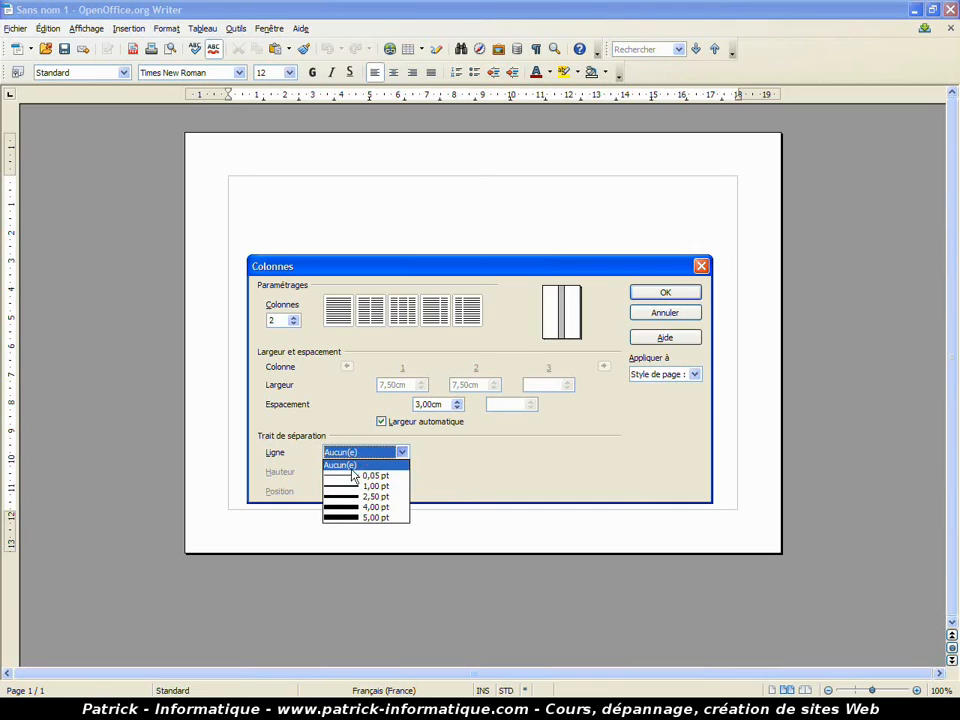
left_click(358, 490)
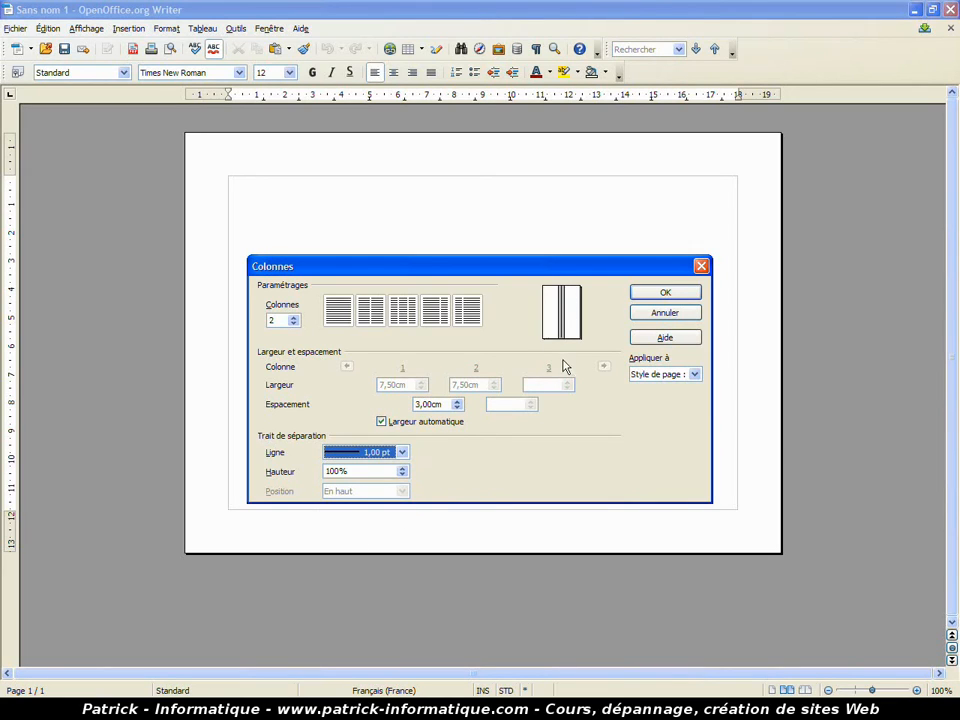
left_click(364, 455)
left_click(356, 465)
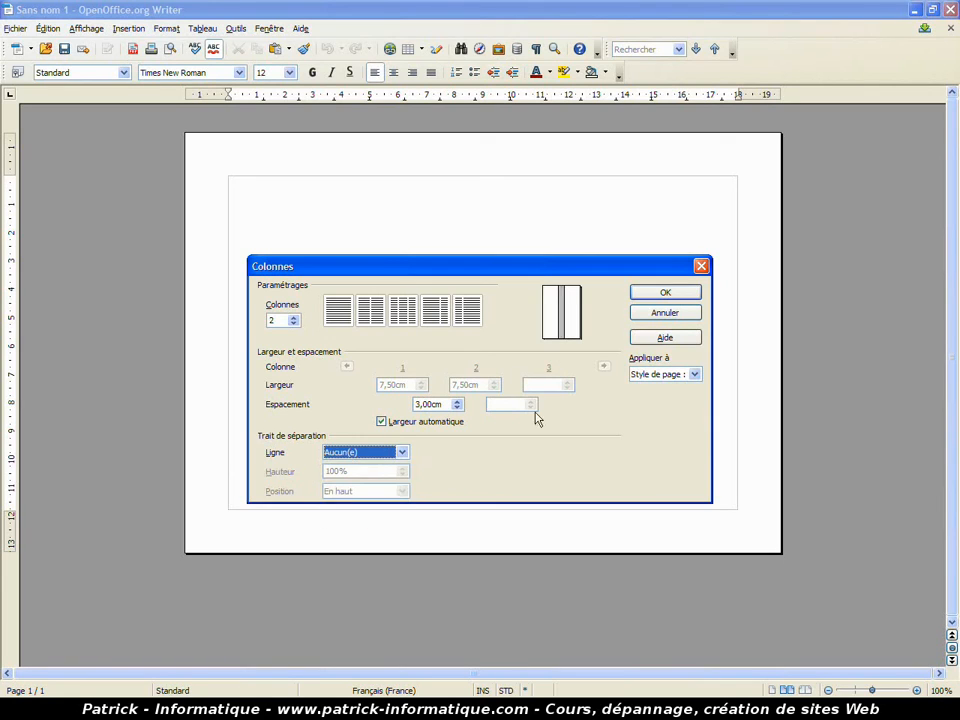
Apply the two-column layout to the page
left_click(688, 293)
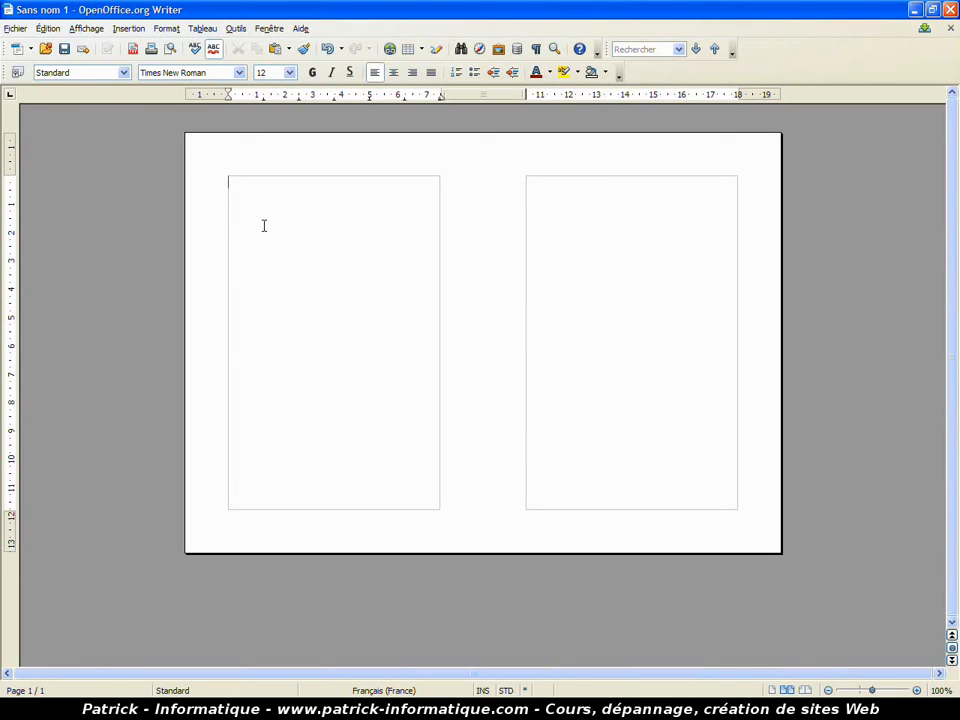
Add blank lines through the first column until the insertion point is about 3 cm down the second column
key("Return")
key("Return")
key("Return")
key("Return")
key("Return")
key("Return")
key("Return")
key("Return")
key("Return")
key("Return")
key("Return")
key("Return")
key("Return")
key("Return")
key("Return")
key("Return")
Format the current line as centred, bold text at size 20
left_click(392, 74)
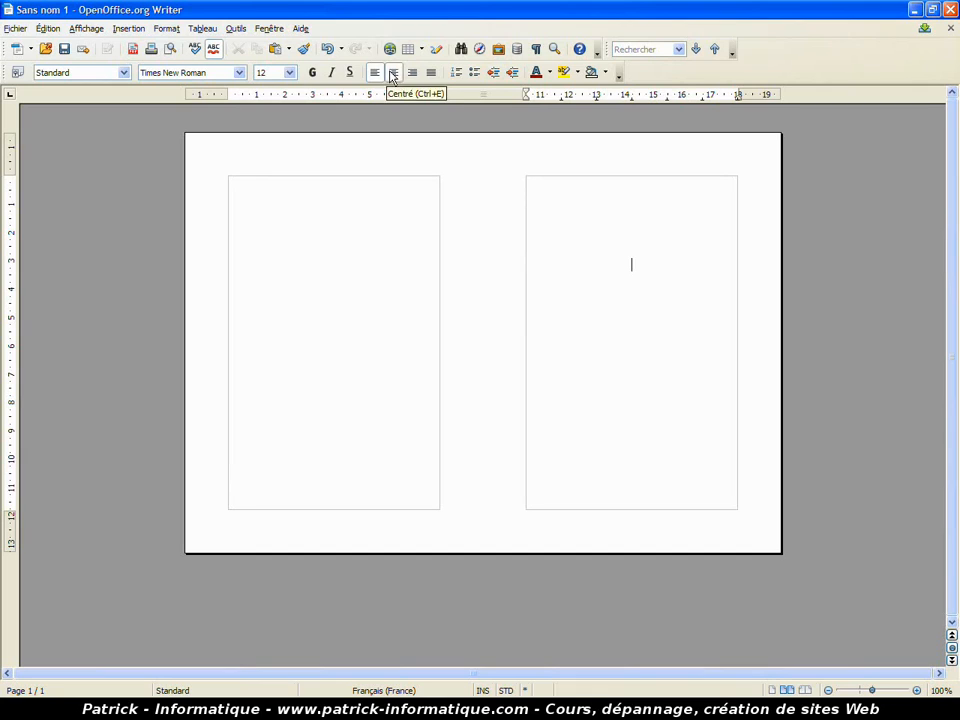
left_click(289, 72)
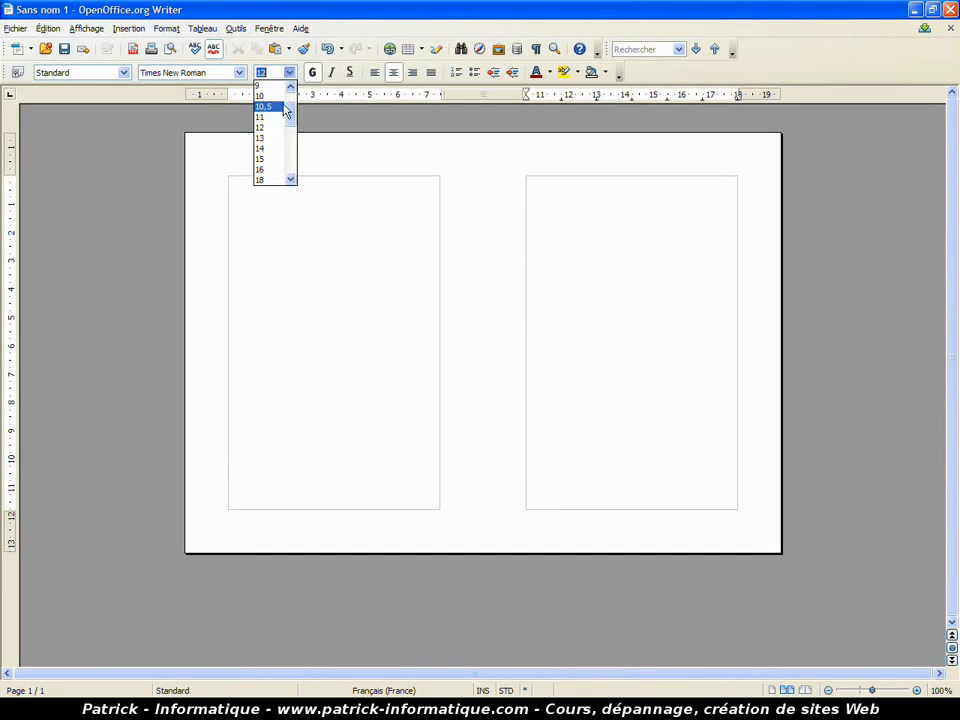
scroll(278, 150, "down", 3)
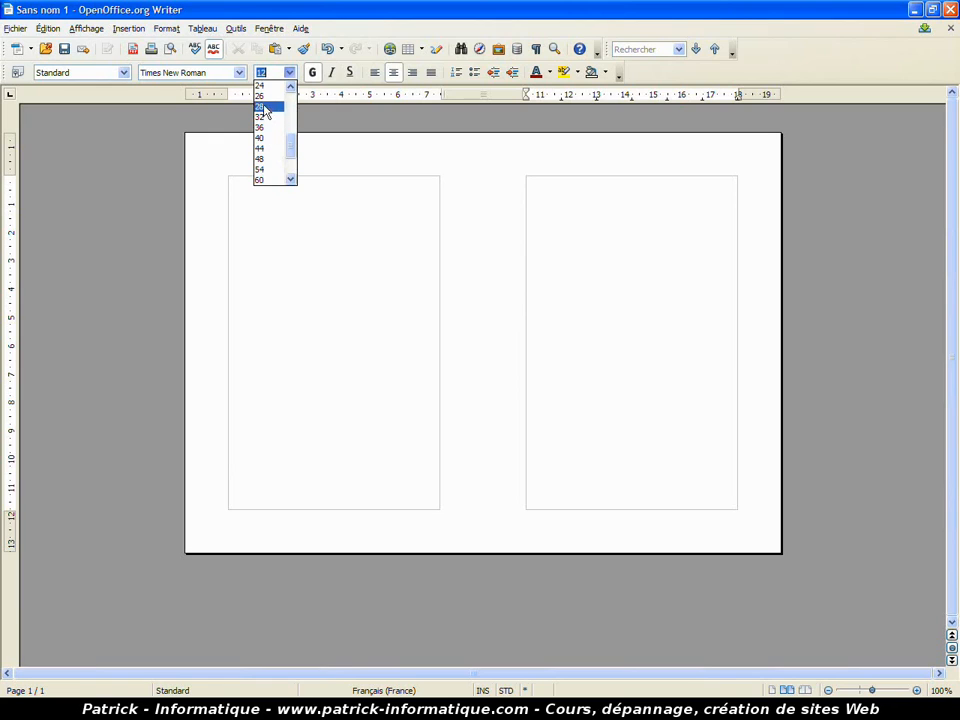
left_click(261, 106)
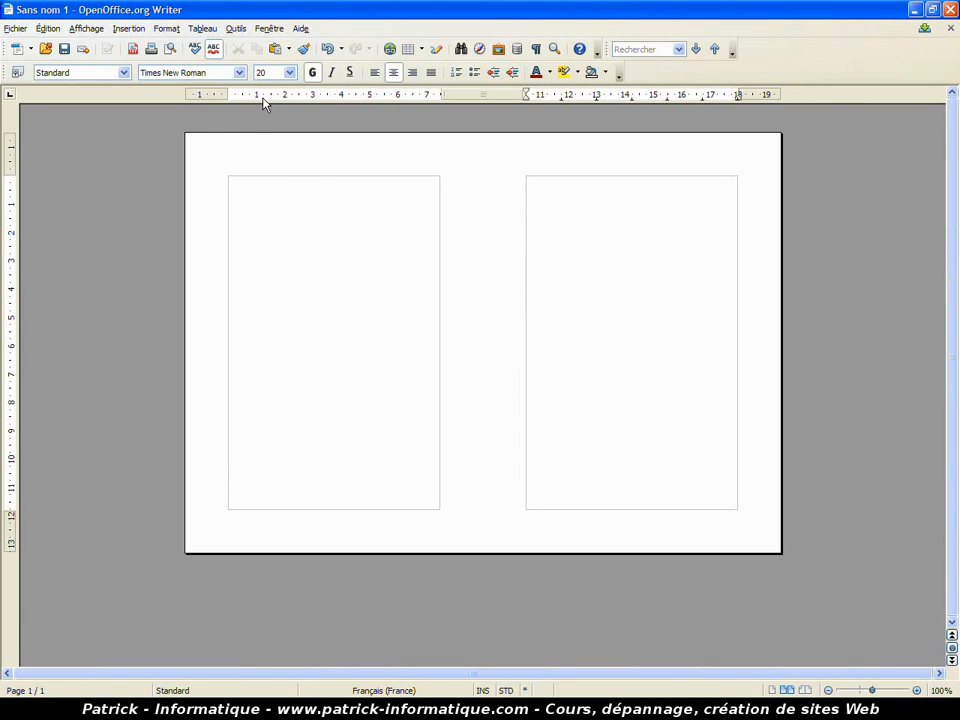
Enter the title "Bon anniversaire" in the second column and lower it with one blank line above
type("Bon anniver")
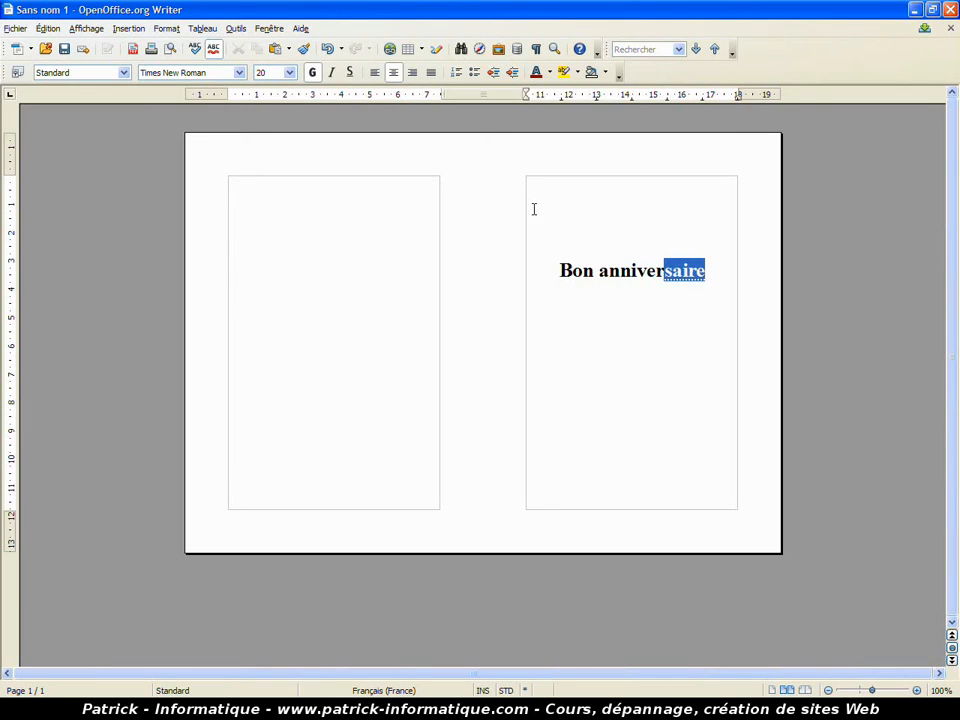
left_click(719, 270)
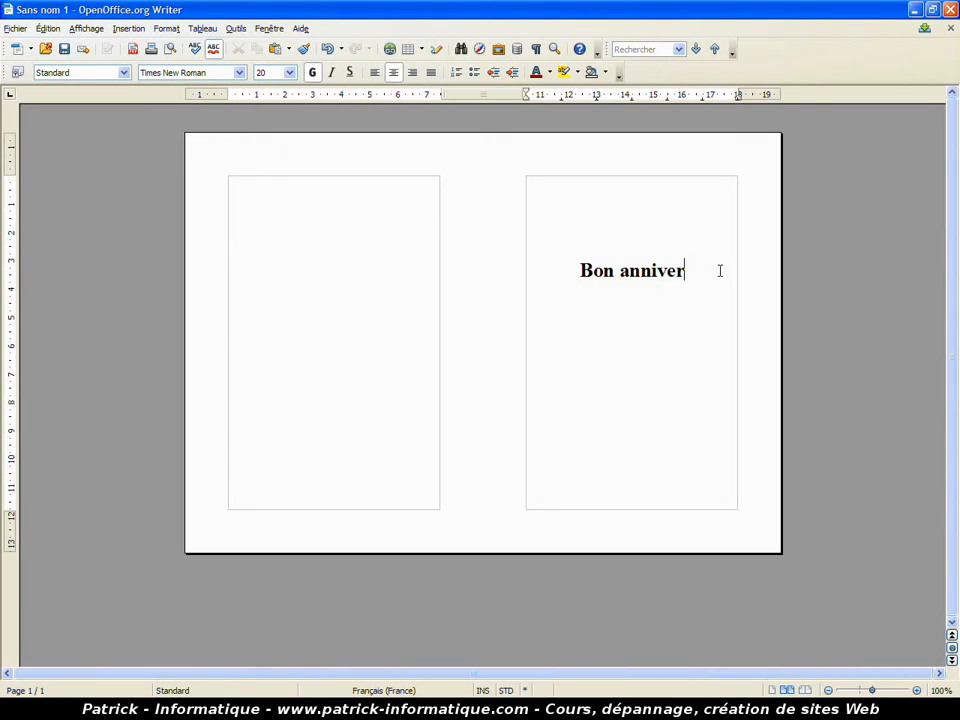
type("saire")
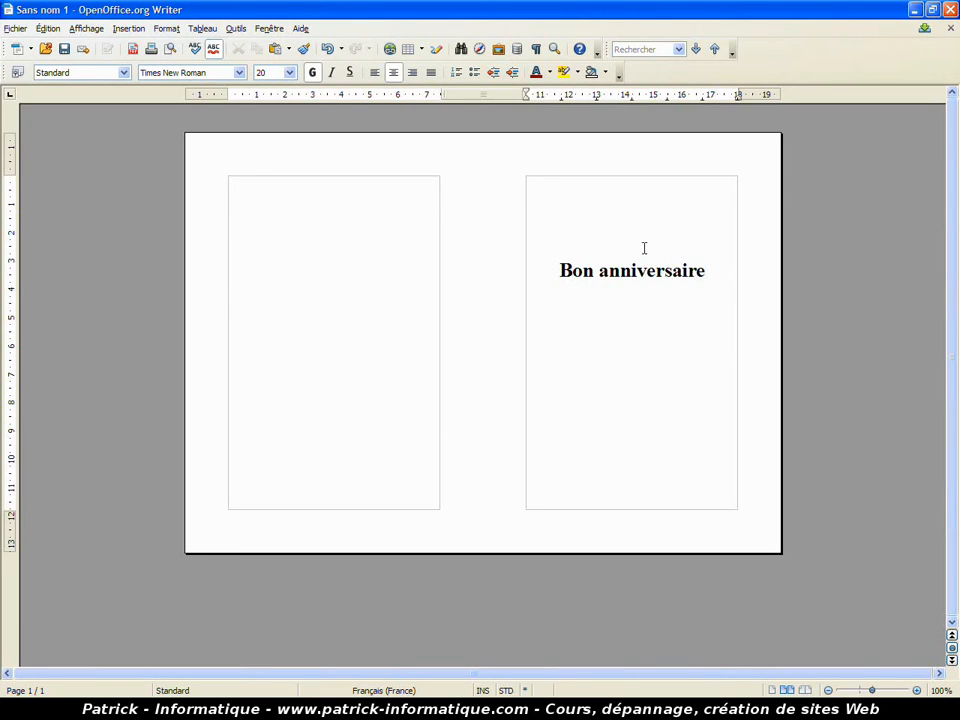
left_click(586, 234)
key("Return")
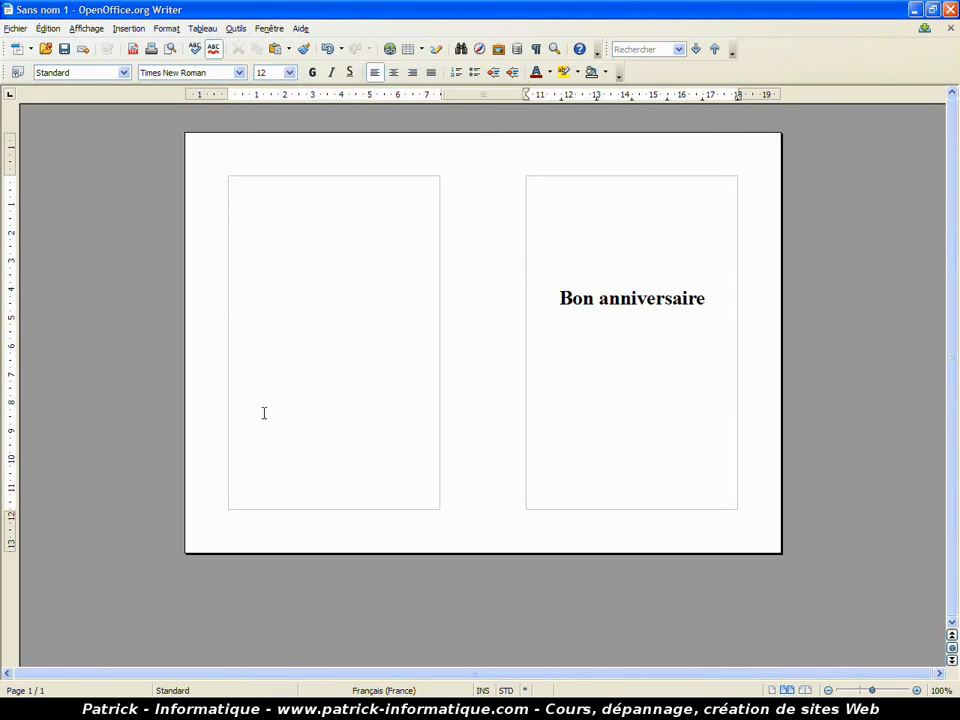
Add blank lines below the title until a second page begins, and place the insertion point in that page's first column
left_click(282, 502)
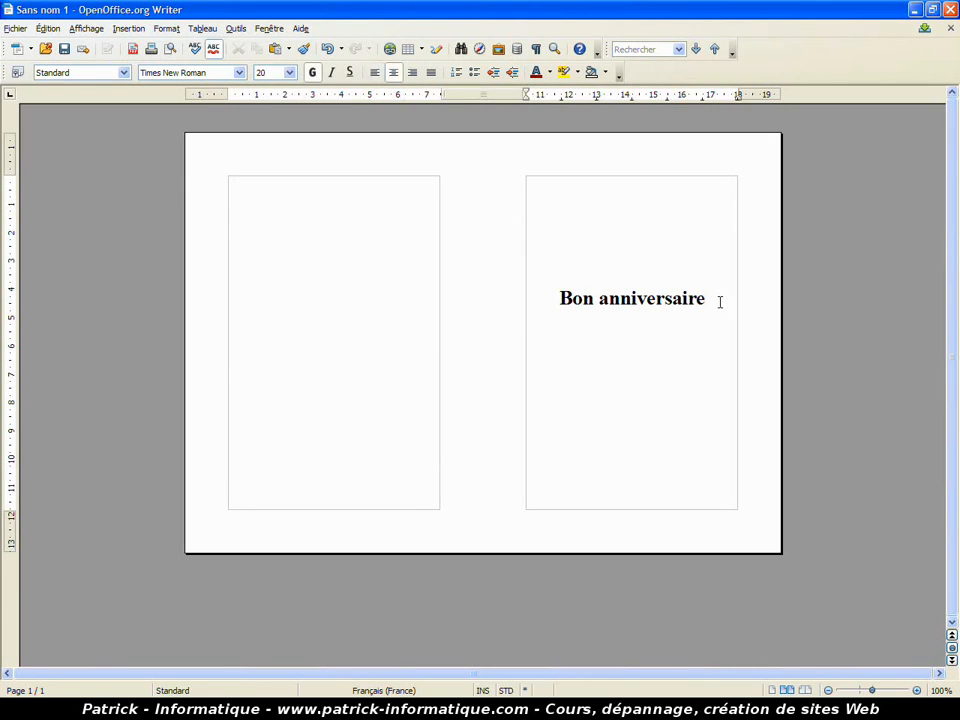
key("Return")
key("Return")
key("Return")
key("Return")
key("Return")
key("Return")
key("Return")
key("Return")
scroll(692, 315, "down", 6)
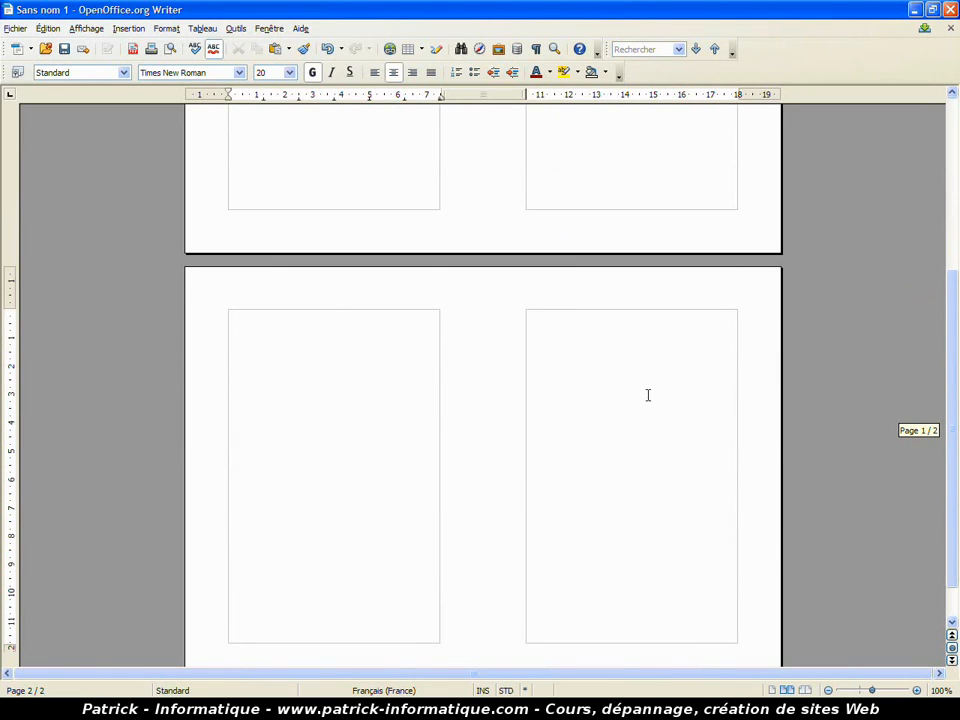
scroll(645, 370, "down", 1)
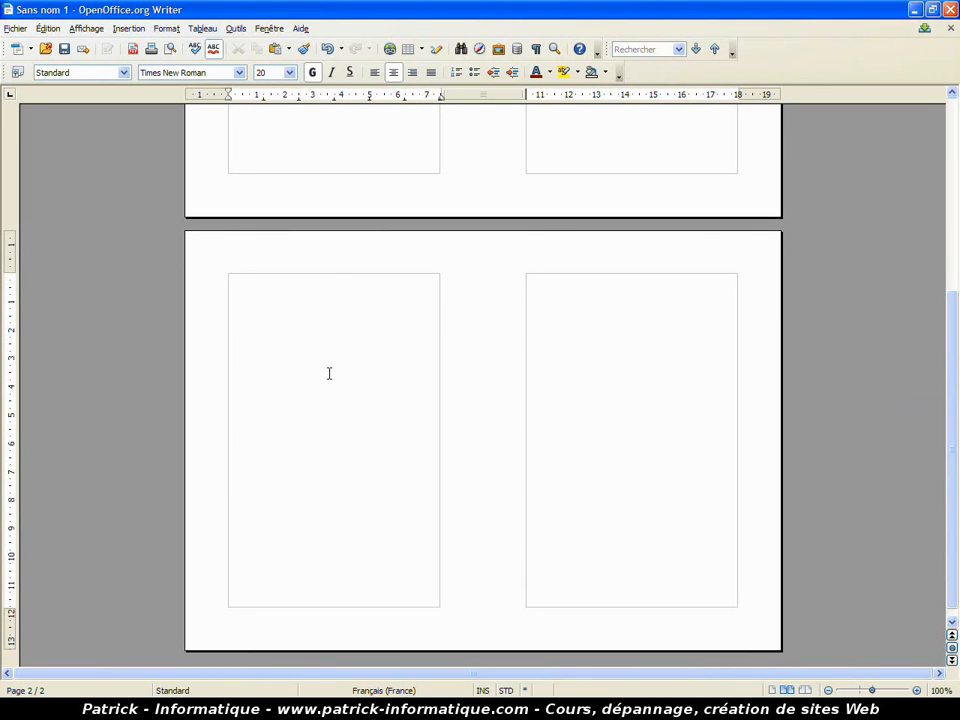
left_click(329, 373)
scroll(329, 373, "up", 5)
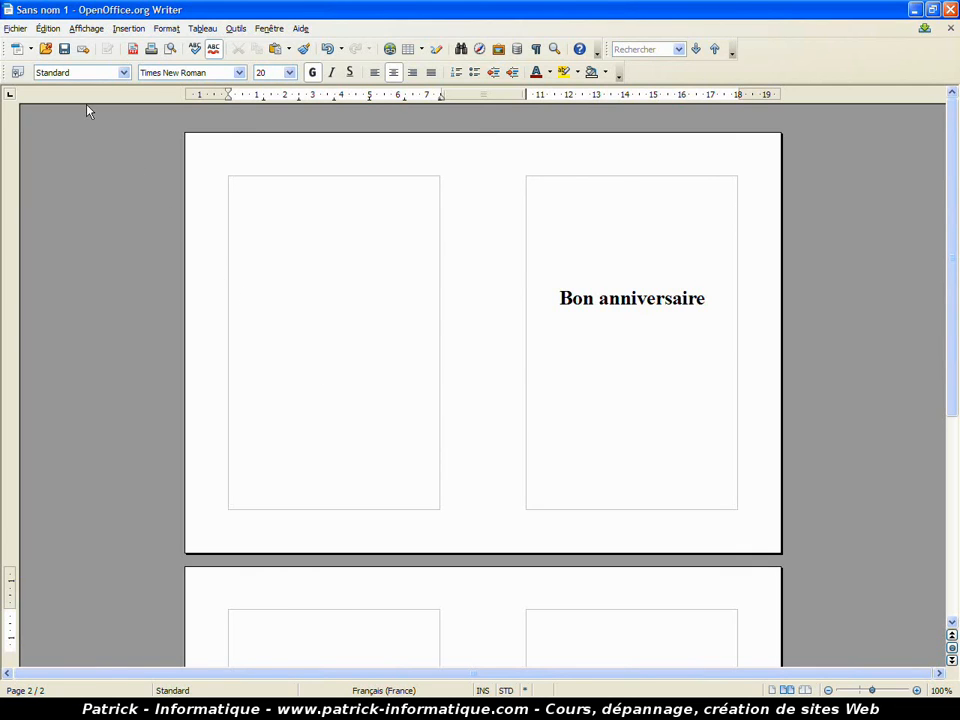
Restrict the print range to page 1 in the print settings, and cancel without printing
left_click(14, 30)
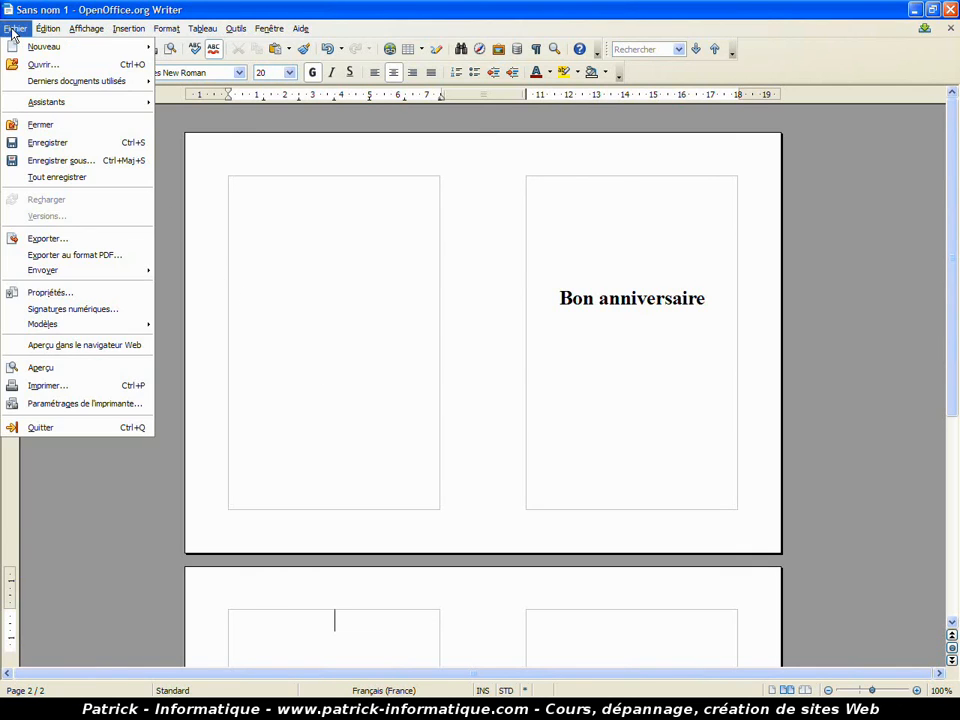
left_click(58, 386)
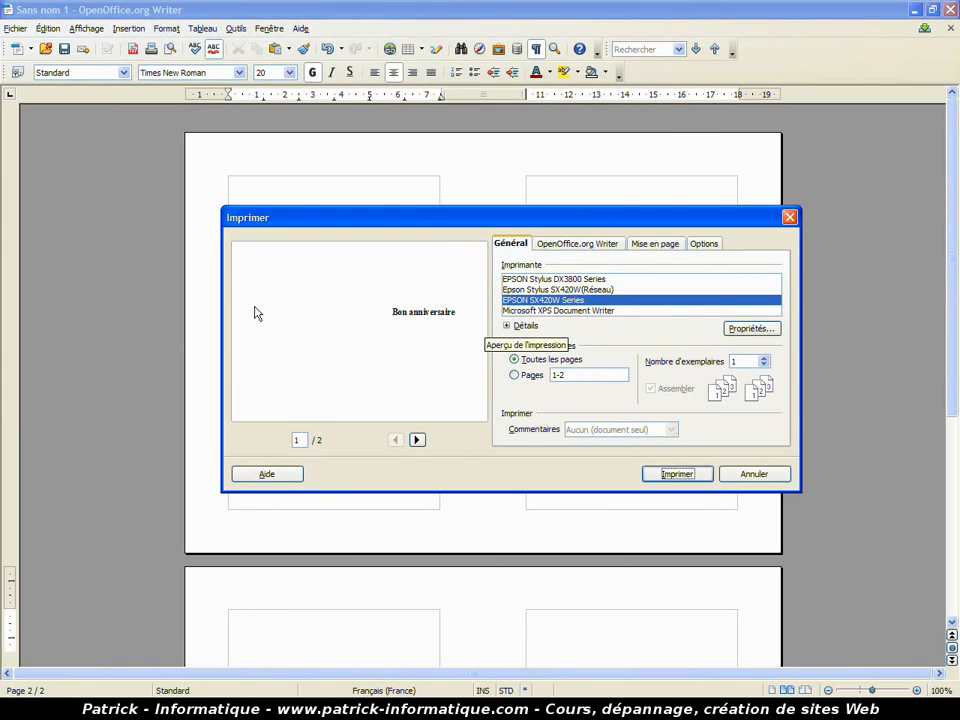
left_click_drag(369, 217, 547, 214)
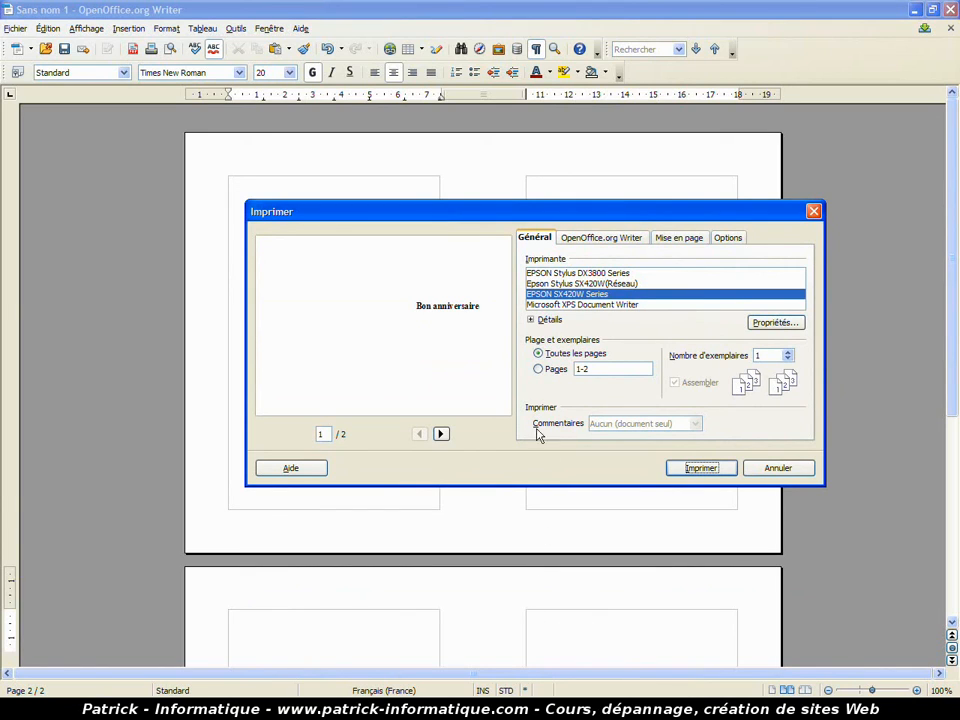
left_click(538, 370)
key("BackSpace")
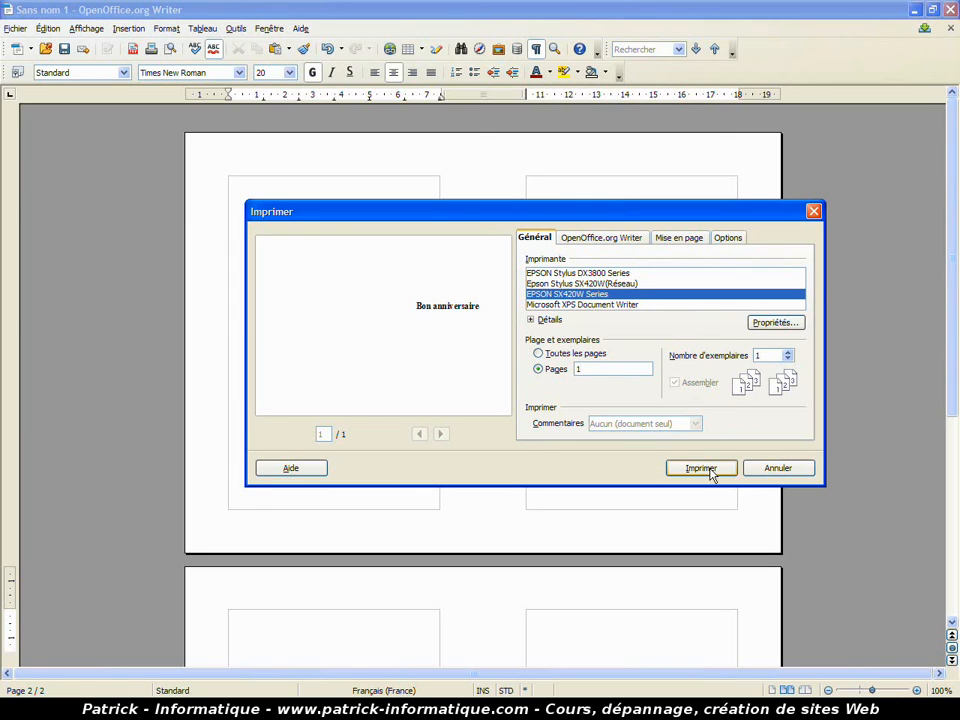
left_click(765, 470)
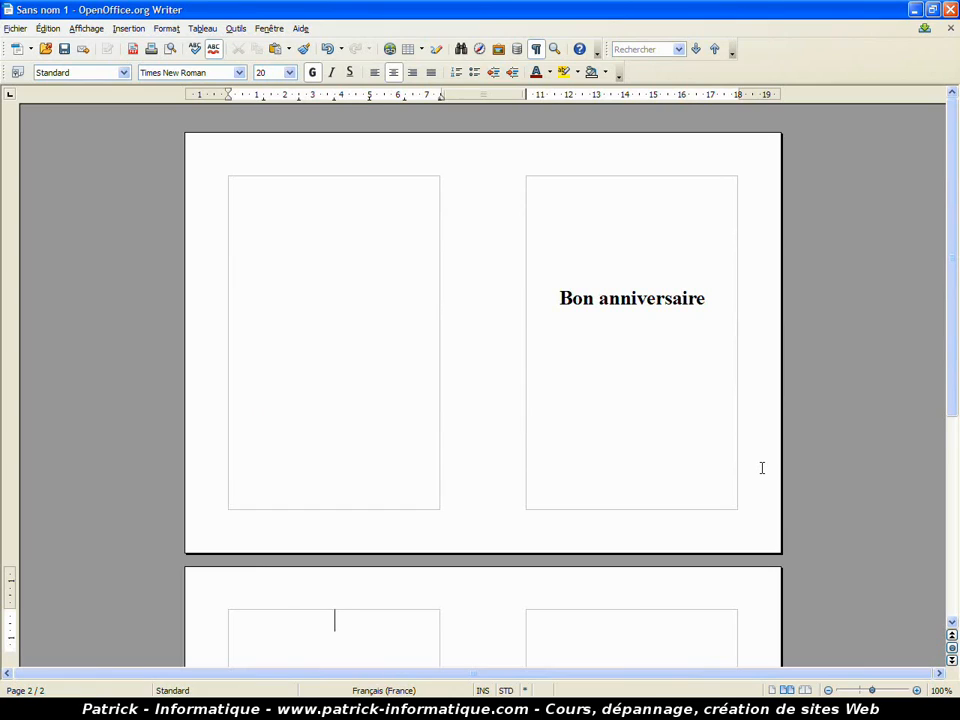